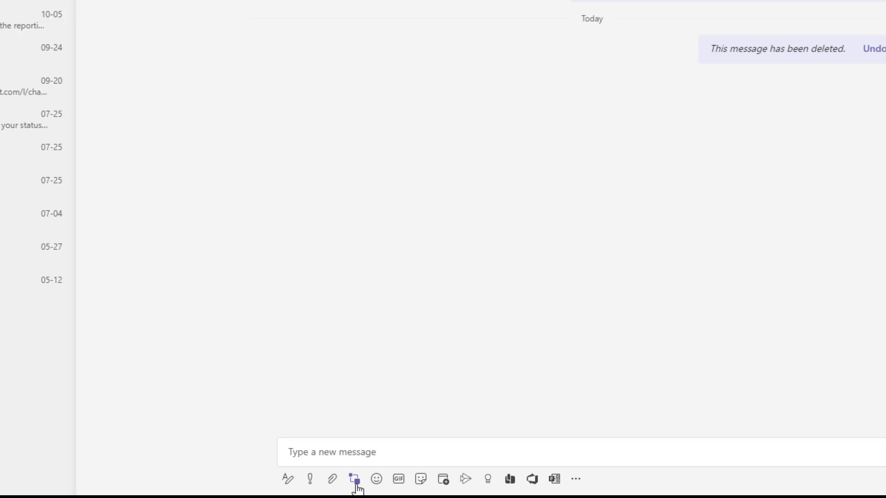
Step: Start a live checklist titled "To Do List" in the chat and review its link-sharing settings without changing them
left_click(357, 485)
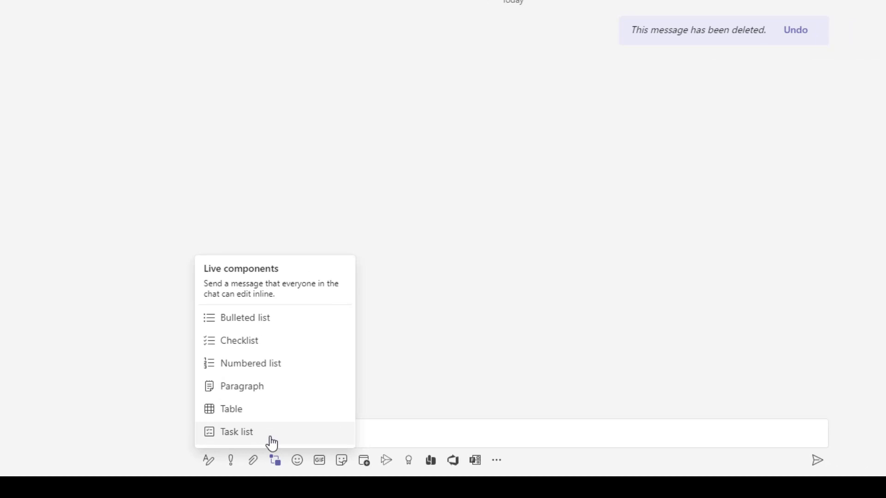
left_click(267, 349)
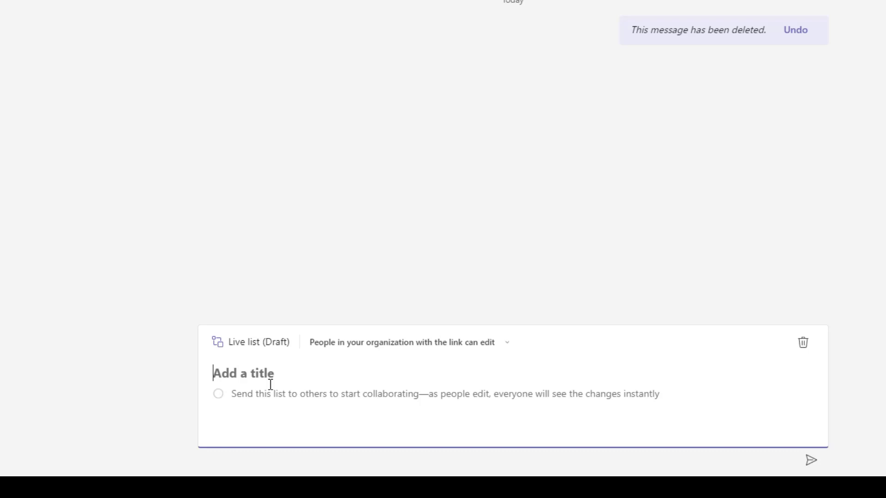
type("To Do List")
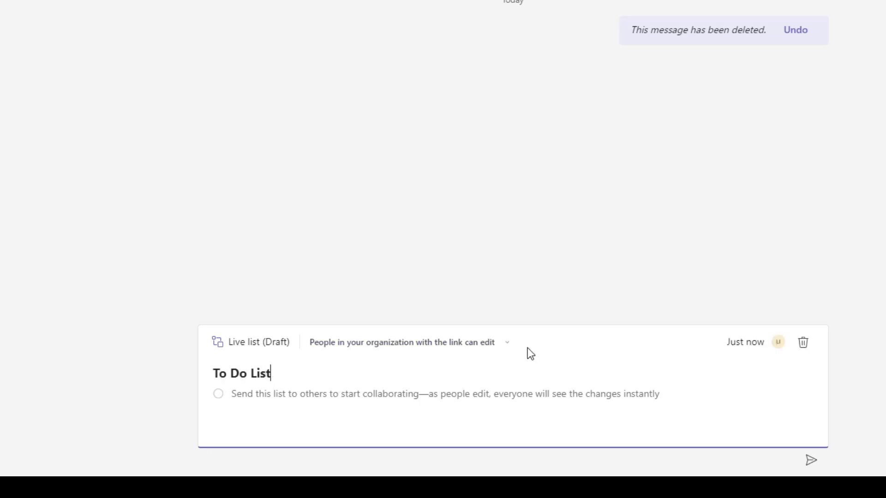
left_click(511, 351)
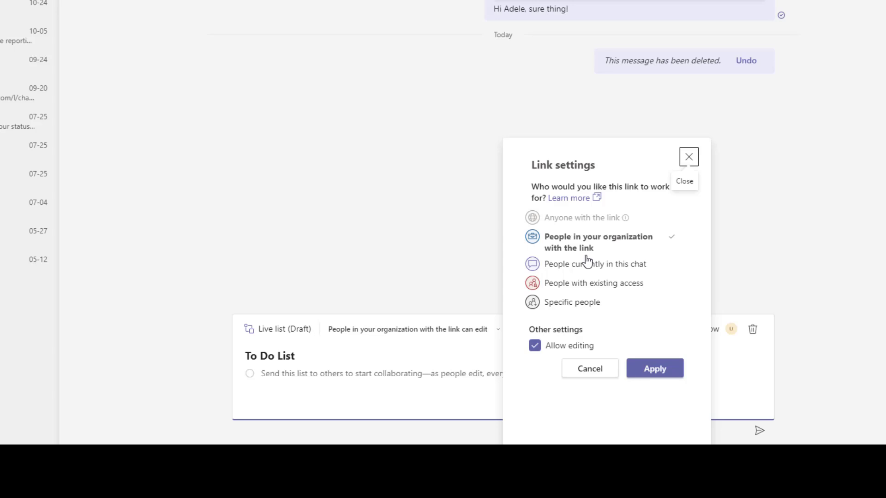
left_click(362, 247)
Step: Add the items "Collect data", "Analyze data" and "Prepare report" to the checklist draft and send it
left_click(299, 375)
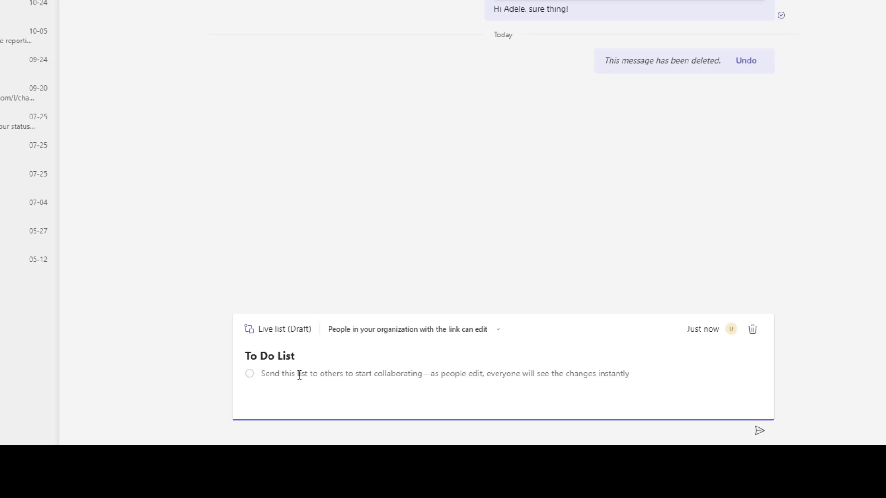
type("Collec")
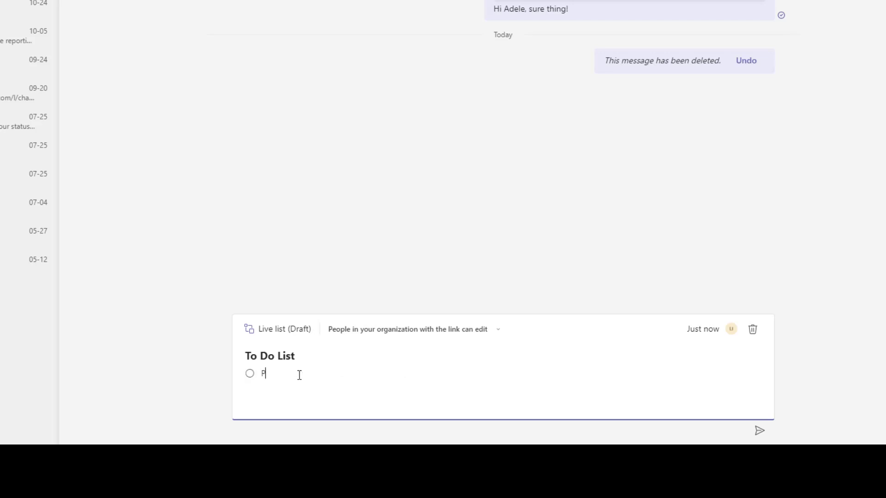
type("t data")
key("Return")
type("Analyze data")
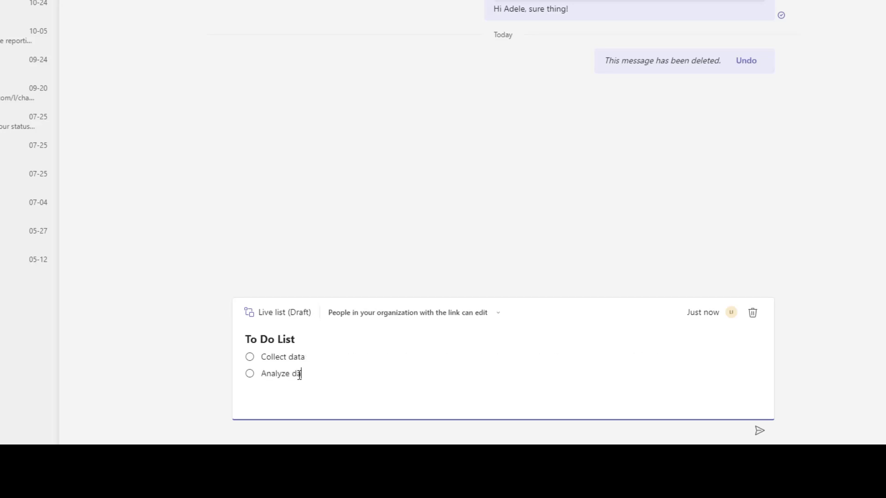
key("Return")
type("Prepare report")
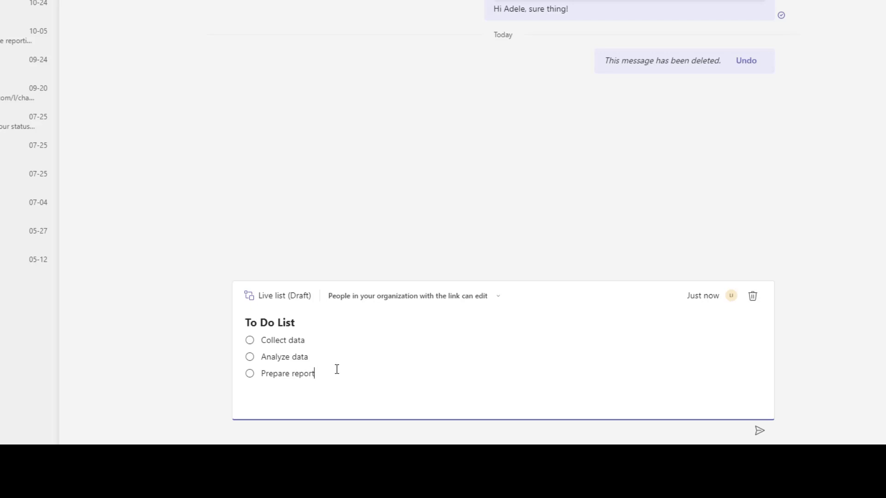
left_click(759, 432)
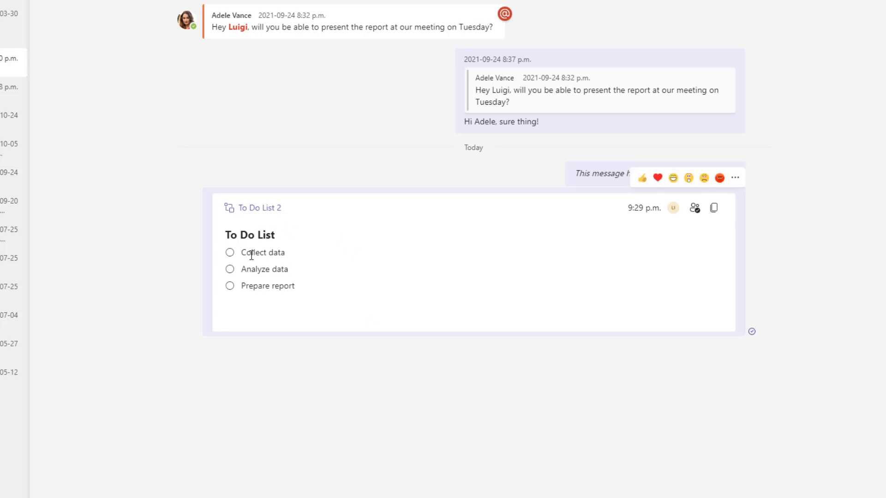
Step: Add the item "Share report" below "Prepare report" in the sent list and check who has access to the list
left_click(313, 288)
key("Return")
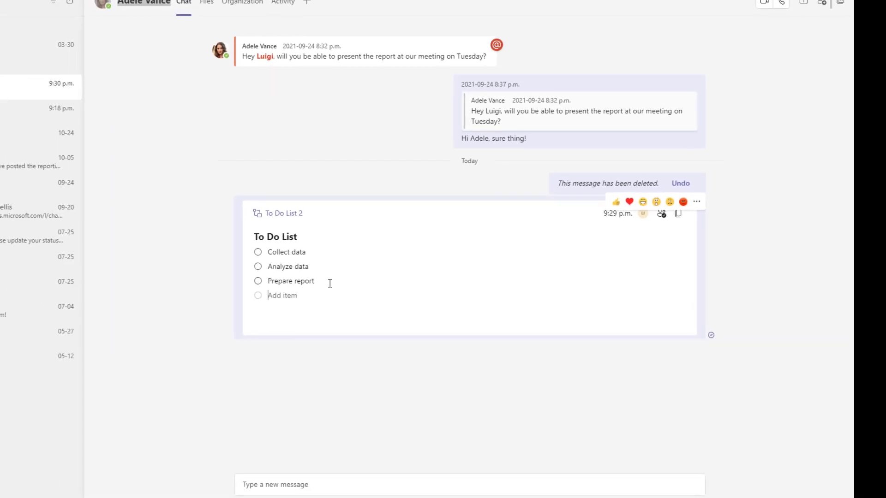
type("Share report")
left_click(443, 284)
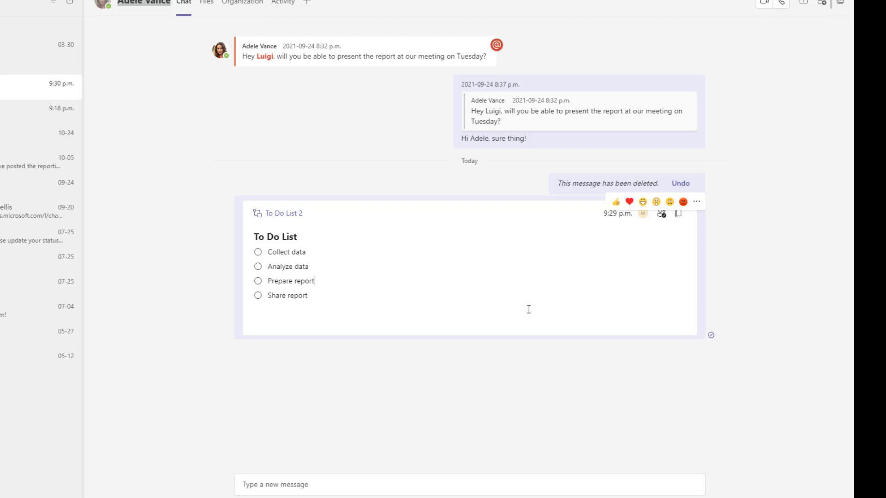
left_click(661, 217)
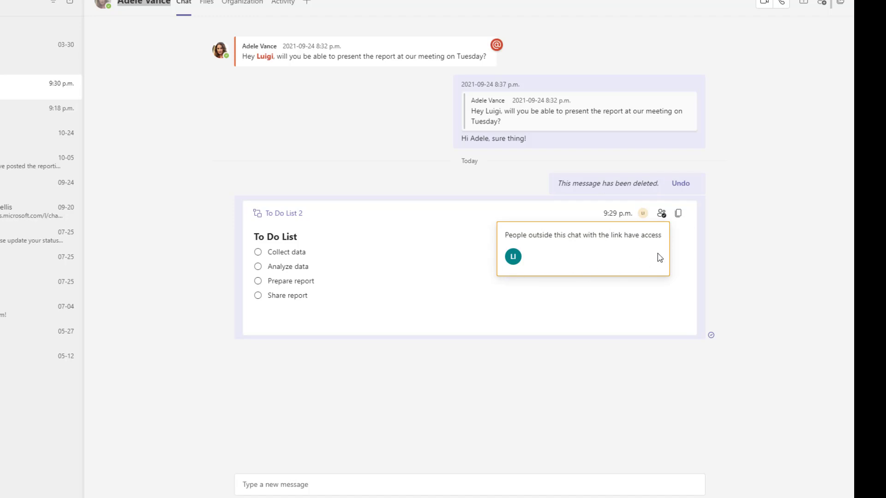
left_click(682, 251)
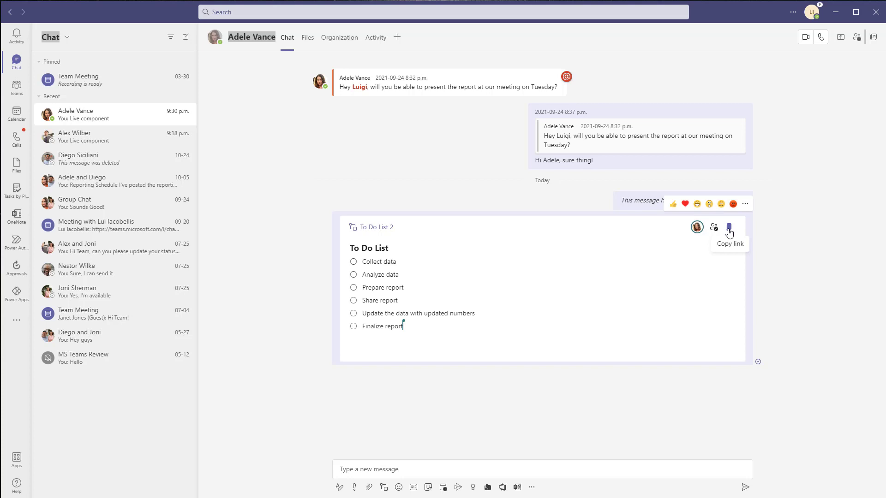
Step: Copy the link of the sent To Do List and open it in the web browser
left_click(729, 230)
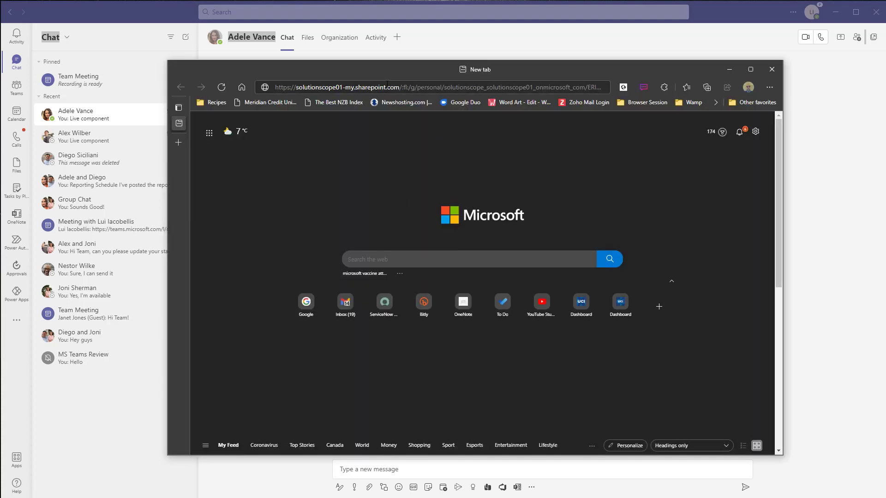
left_click(388, 92)
key("ctrl+v")
key("Return")
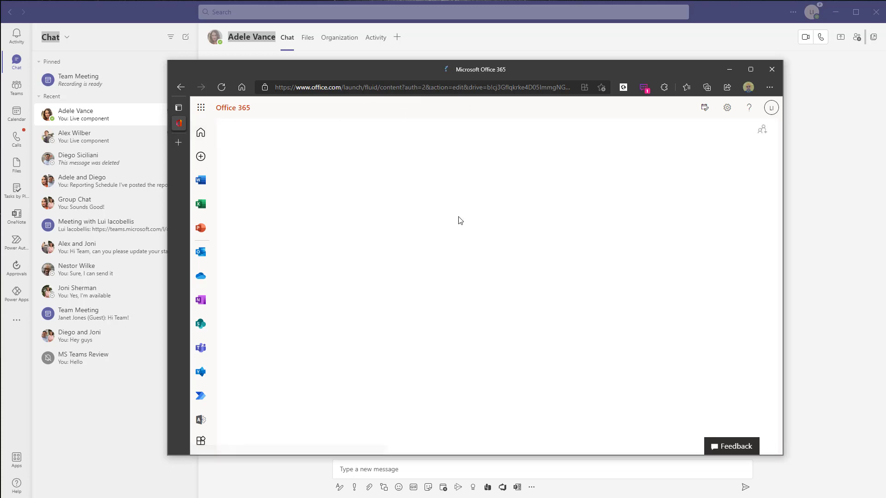
Step: Arrange the browser window so the chat's list stays visible and add the item "Contribute to this list" after "Finalize report"
left_click_drag(318, 69, 145, 58)
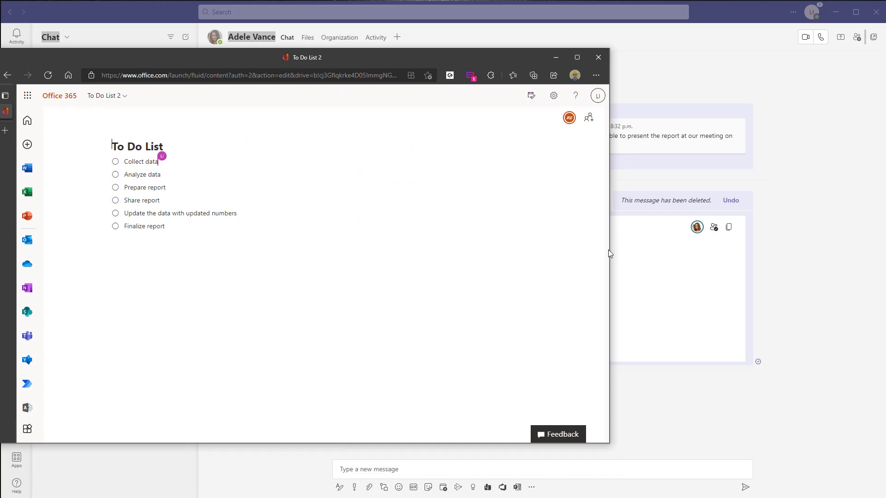
left_click_drag(610, 249, 287, 252)
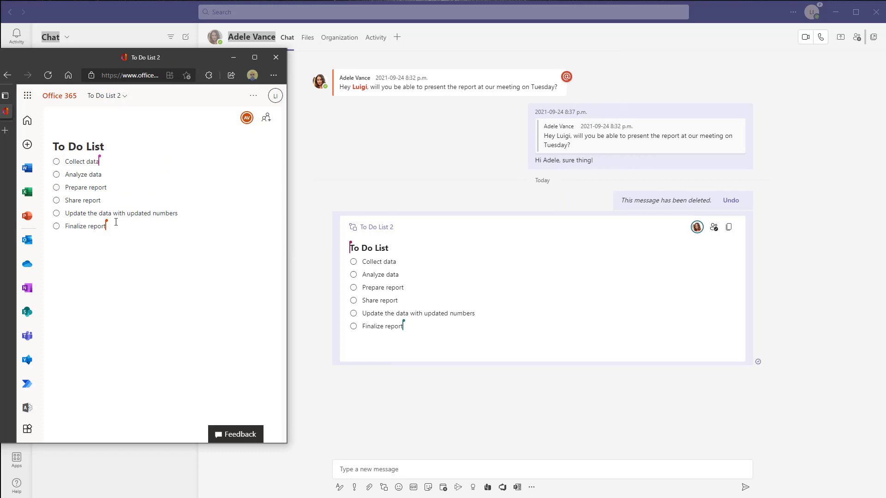
key("Return")
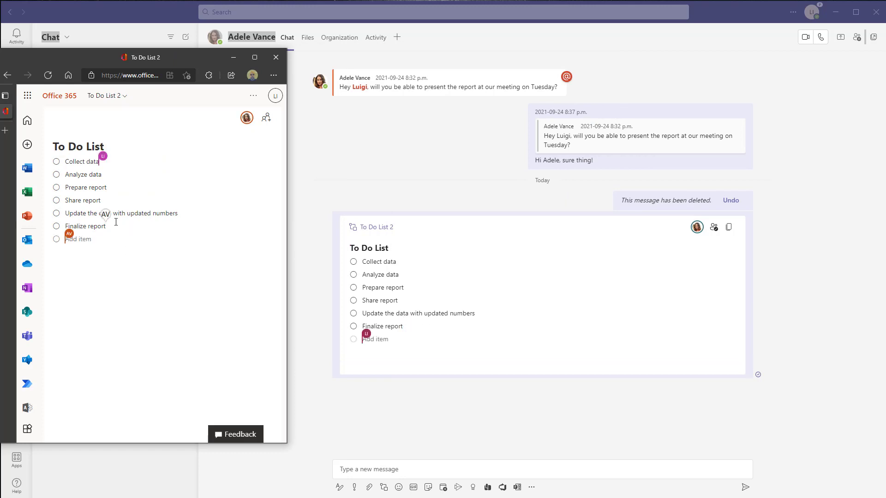
type("Contribute ")
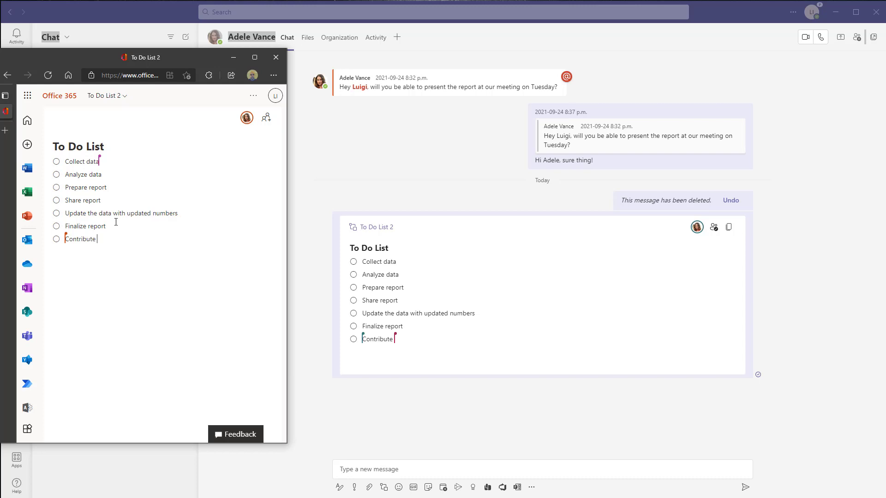
type("to this list")
Step: Switch back to the Teams chat and insert a live task list as a new message draft
left_click(318, 355)
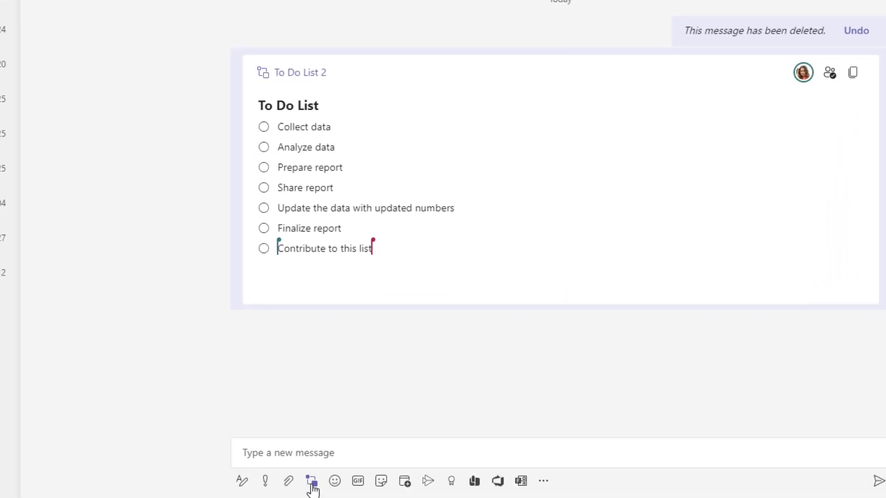
left_click(312, 483)
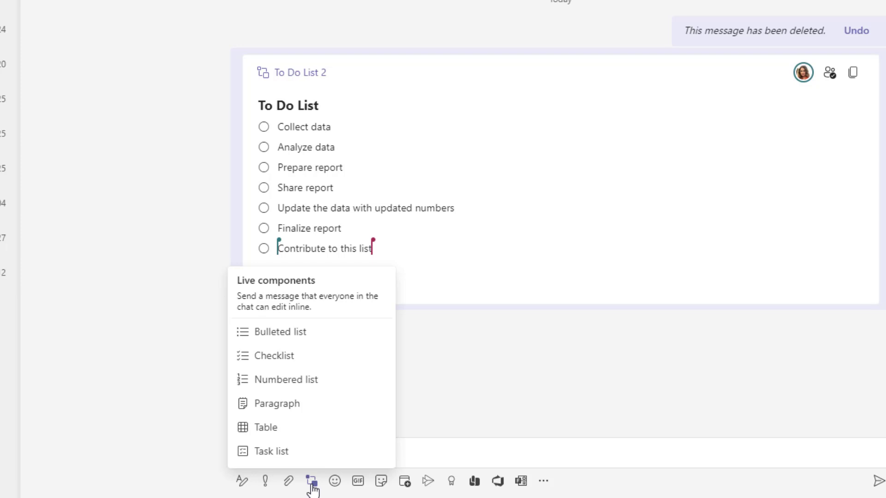
left_click(310, 456)
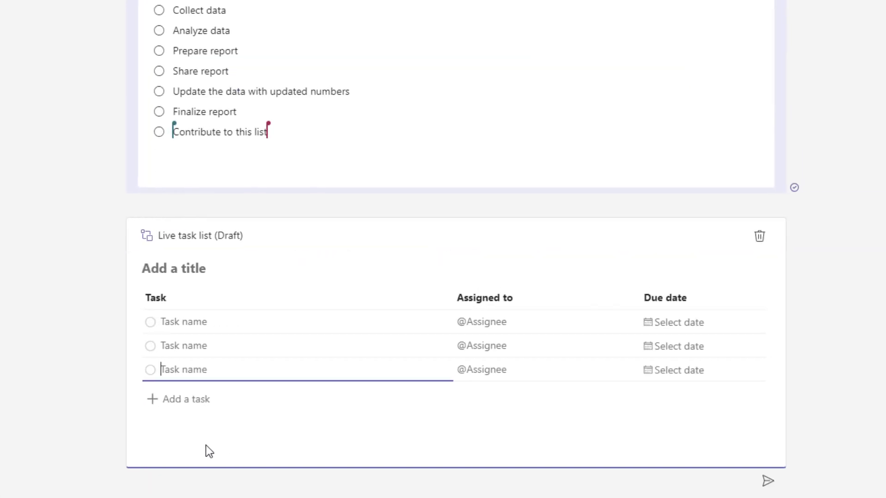
left_click(177, 262)
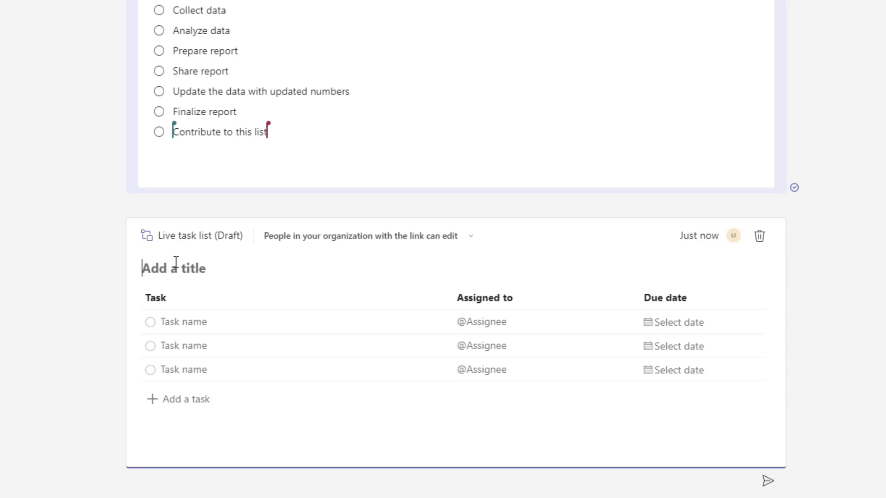
Step: Name the first task "Collect data" and assign it to the chat partner
left_click(189, 323)
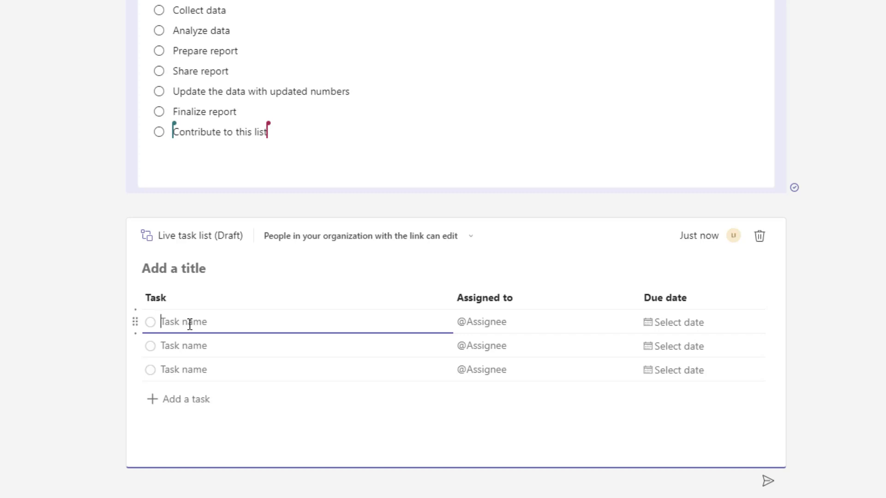
type("Collect data")
left_click(511, 311)
type("A")
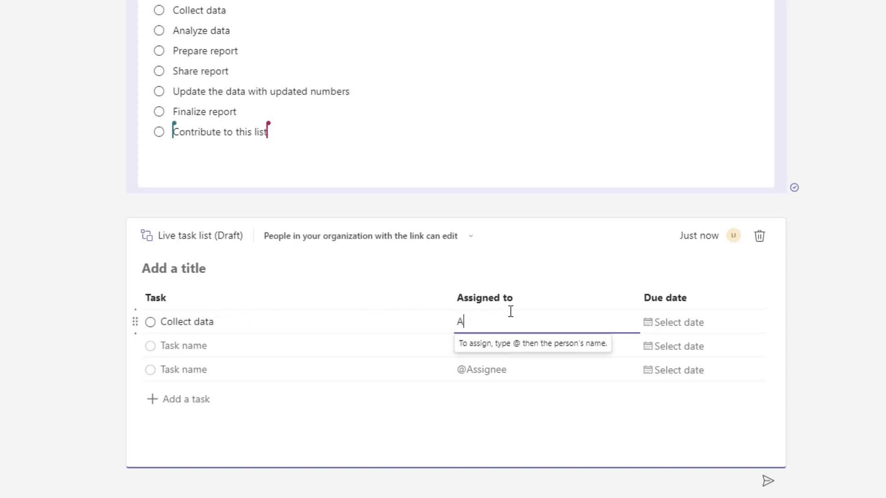
type("dele")
key("ctrl+a")
key("BackSpace")
type("ade")
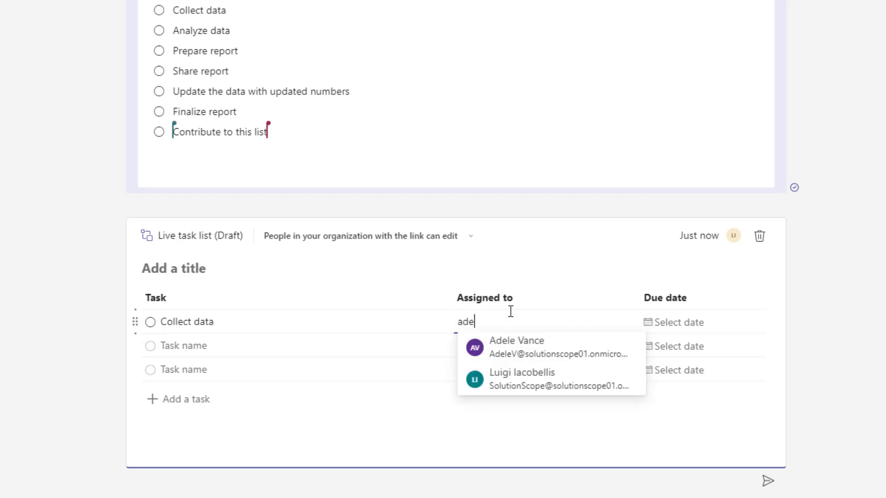
left_click(530, 356)
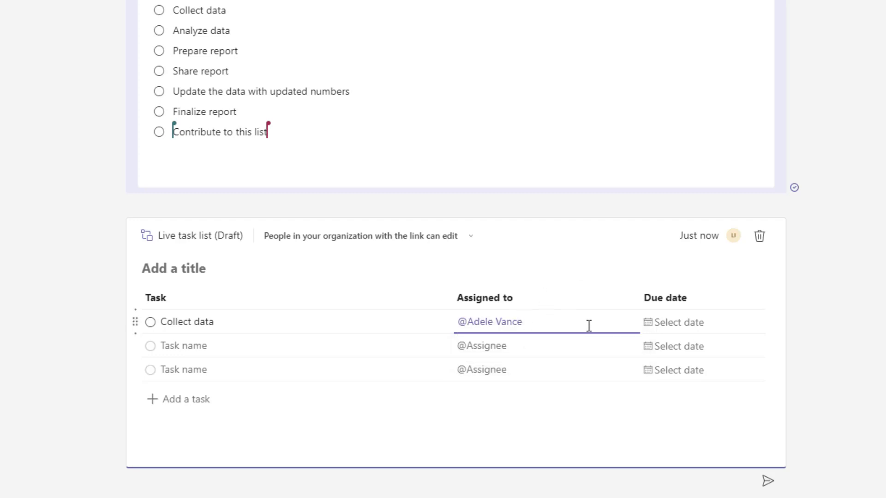
Step: Set the "Collect data" task's due date to October 29, 2021 and send the task list
left_click(660, 330)
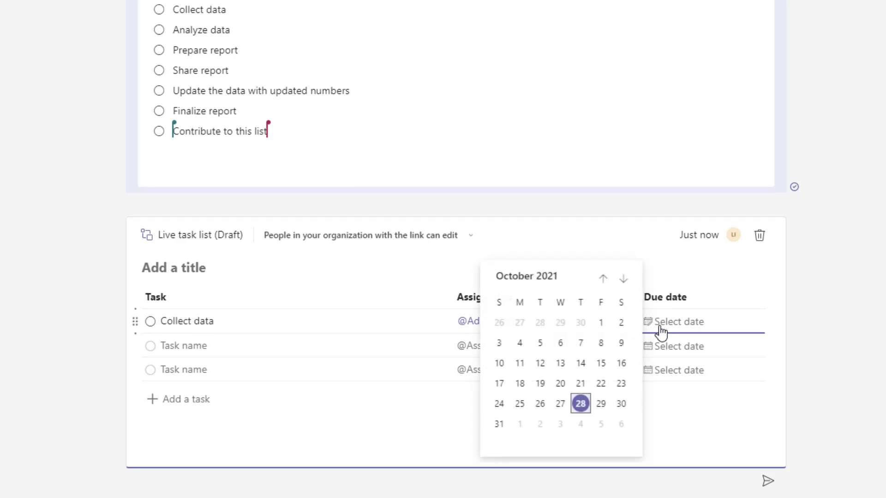
left_click(601, 407)
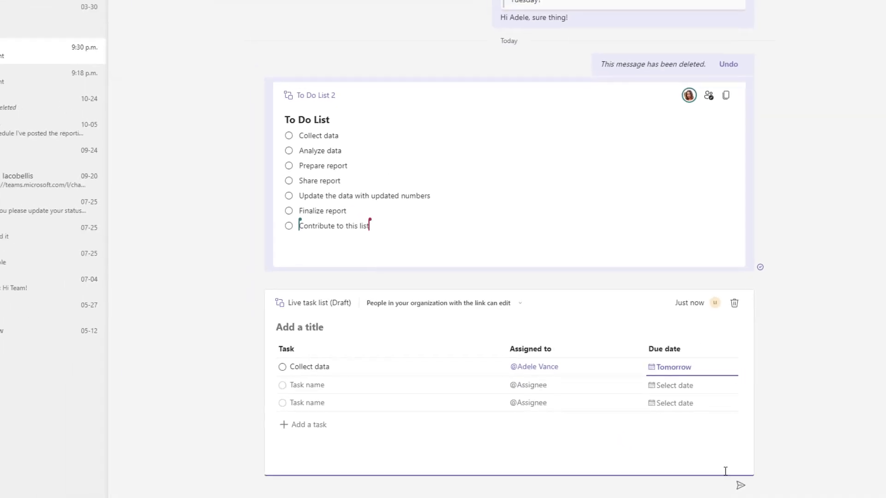
left_click(739, 488)
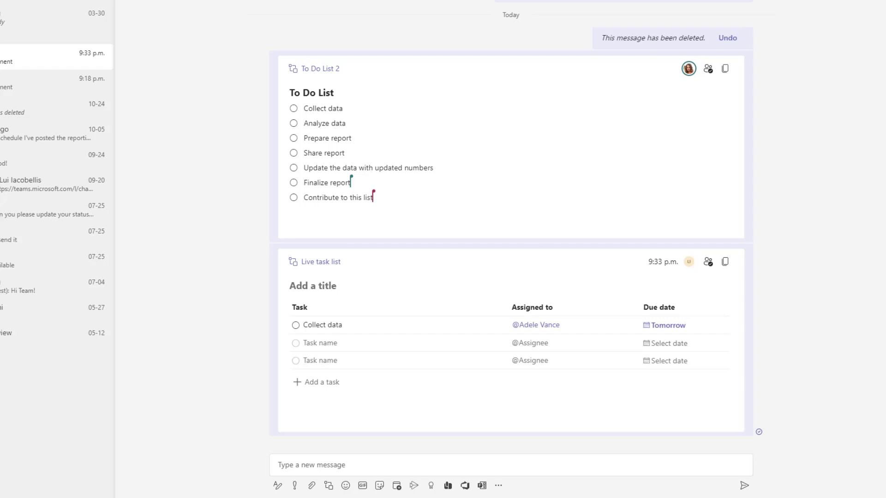
type("This new")
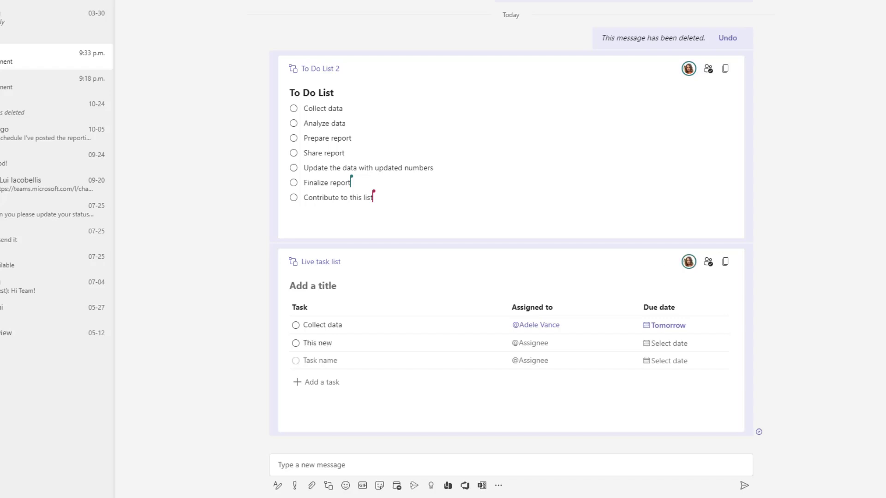
type(" is a task")
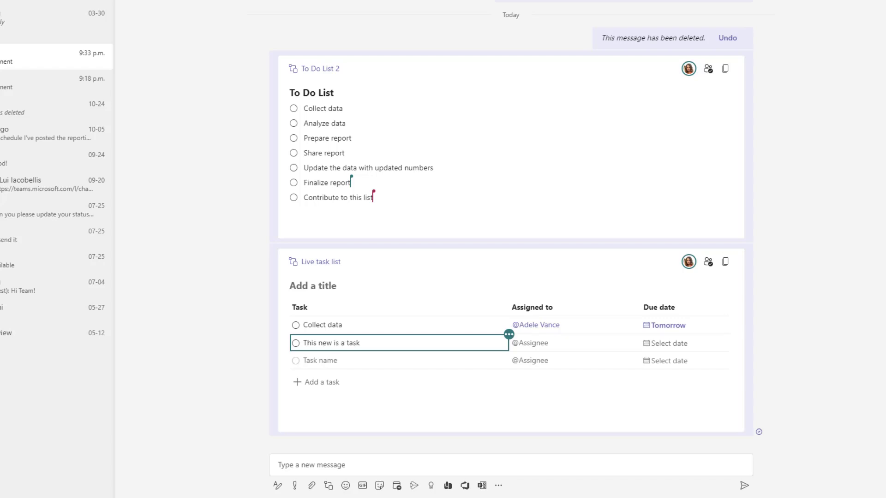
left_click(575, 343)
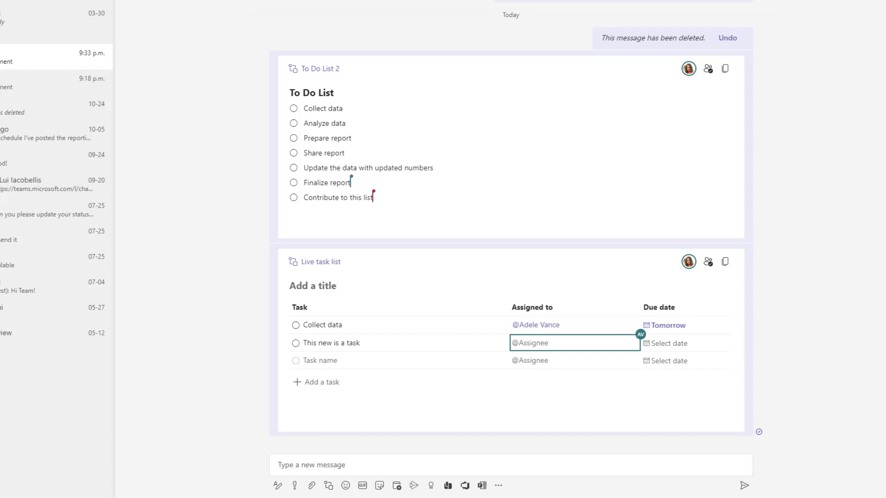
type("@")
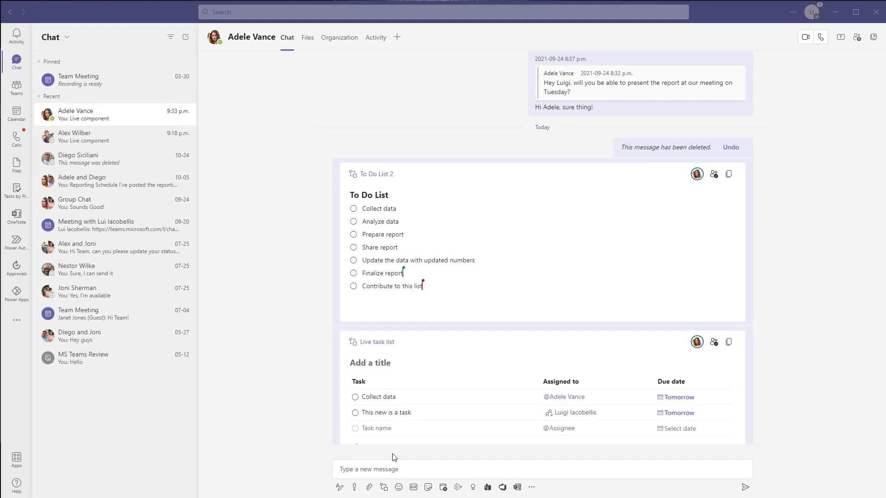
Step: Open a new conversation in the Maintenance team's General channel to check its message options
left_click(16, 88)
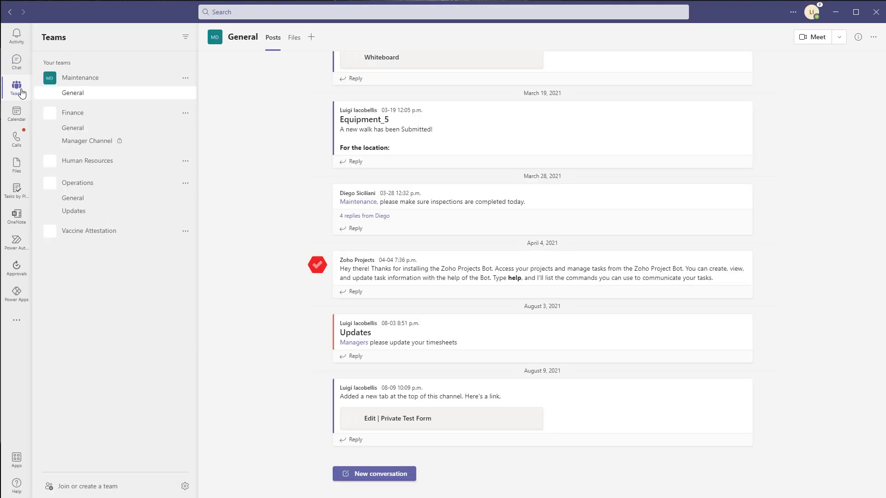
left_click(383, 478)
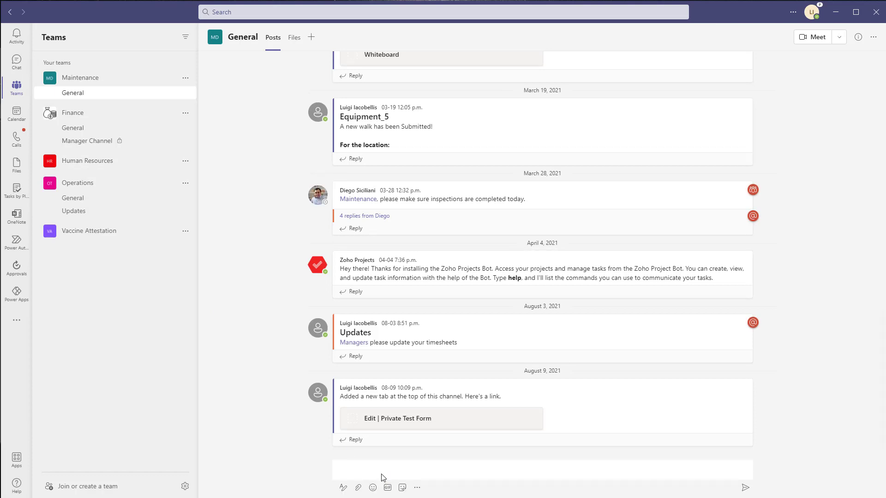